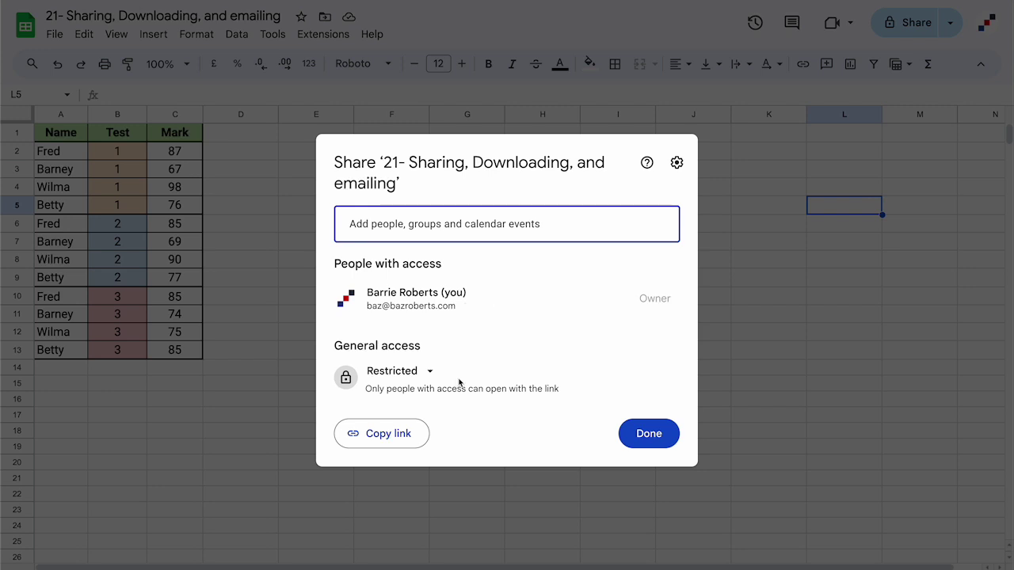
# - Keep link access Restricted and add the collaborator's Gmail address, preparing to set their Editor role
pyautogui.click(422, 374)
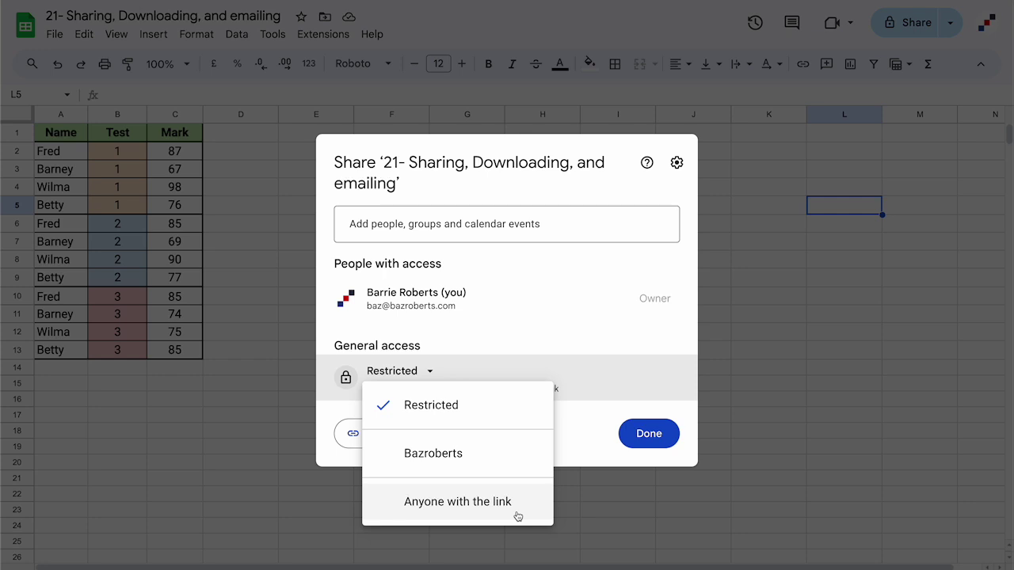
pyautogui.click(549, 366)
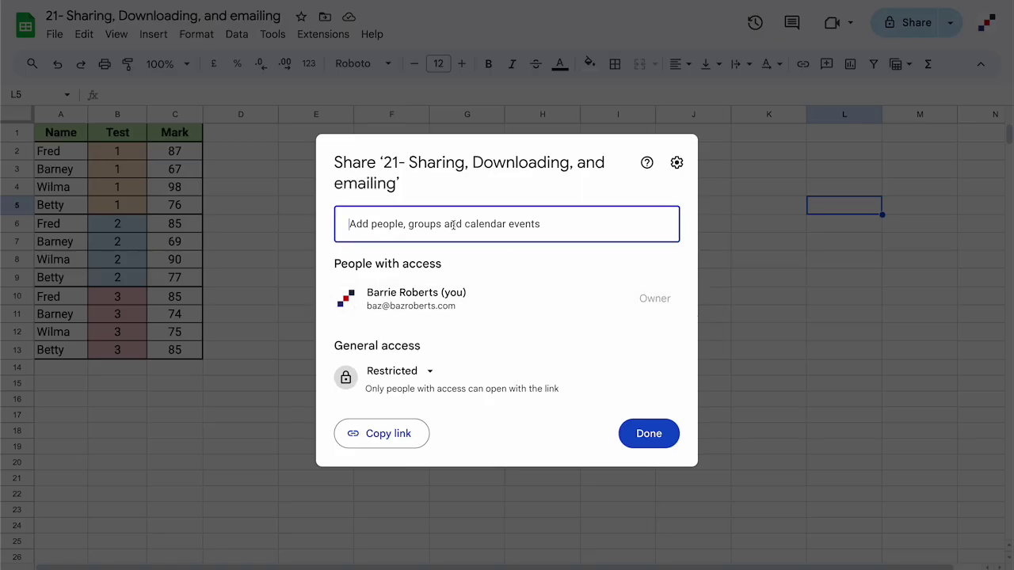
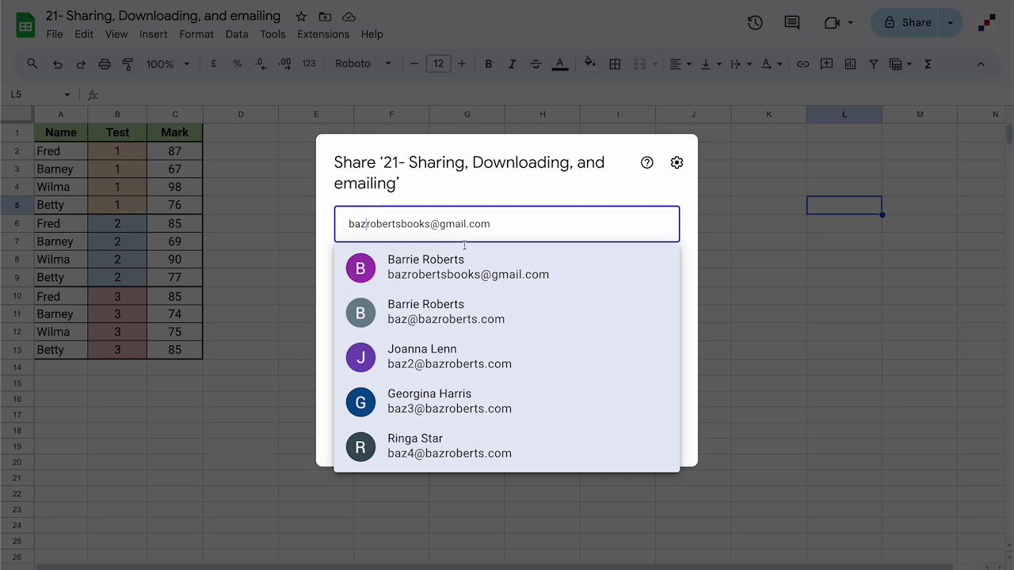
pyautogui.click(481, 267)
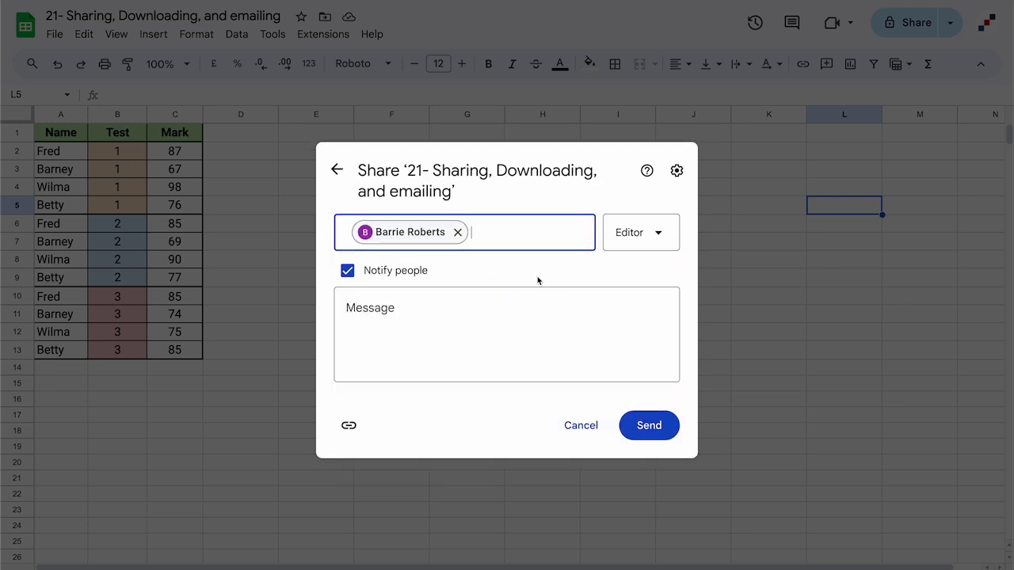
pyautogui.click(664, 236)
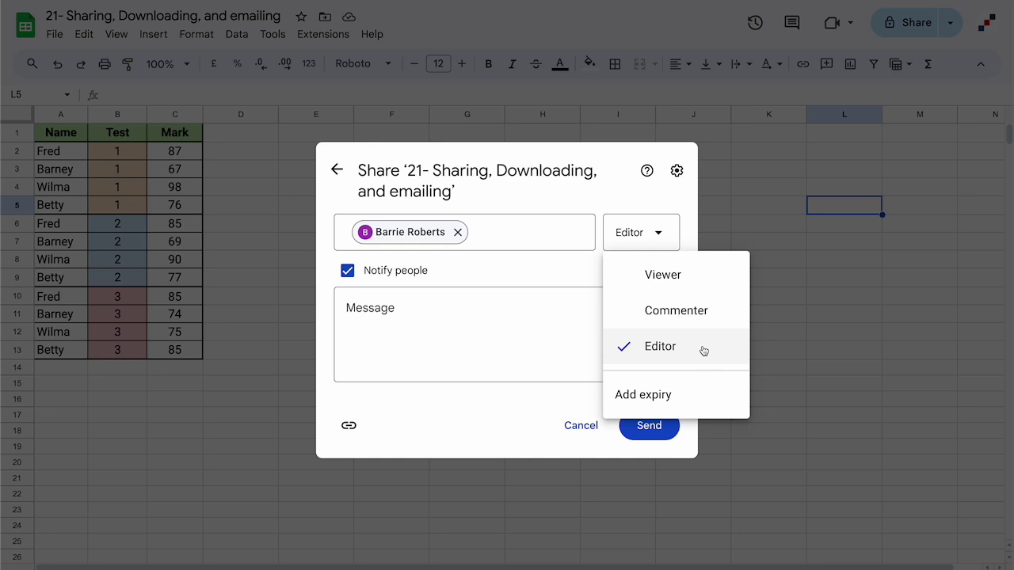
# - Give the collaborator's Editor access an expiry of 18 August at 09:00
pyautogui.click(651, 397)
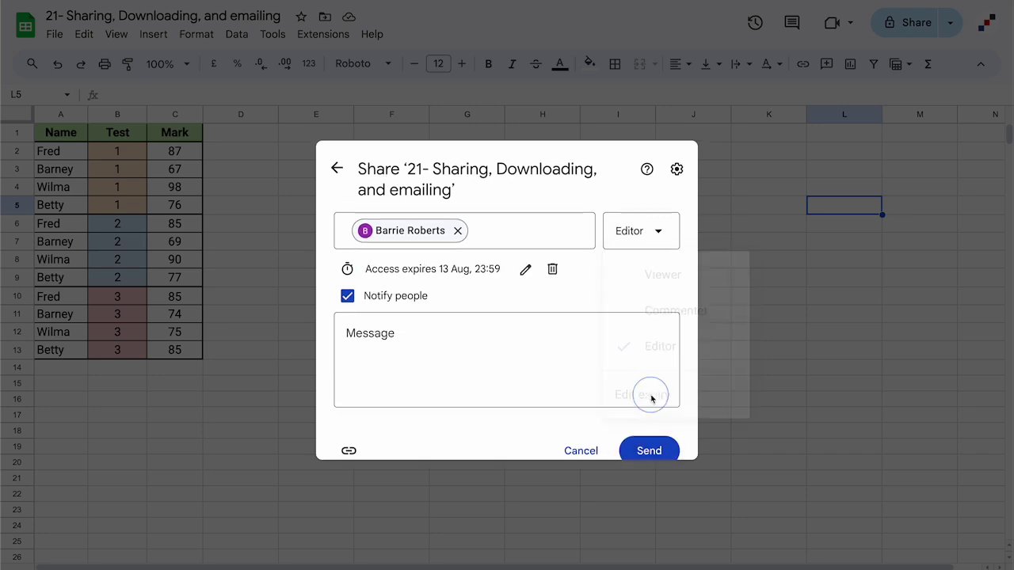
pyautogui.click(524, 260)
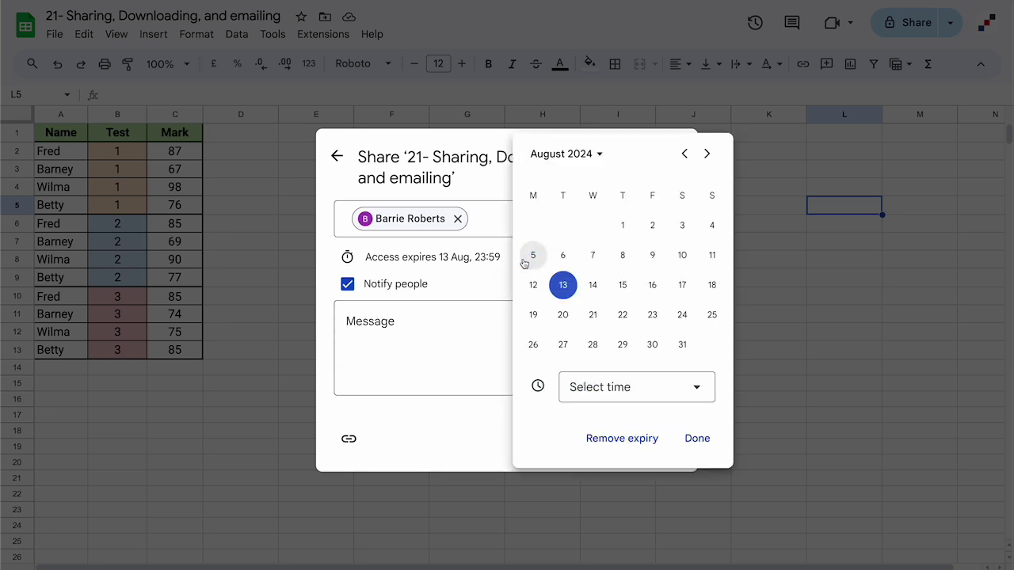
pyautogui.click(712, 285)
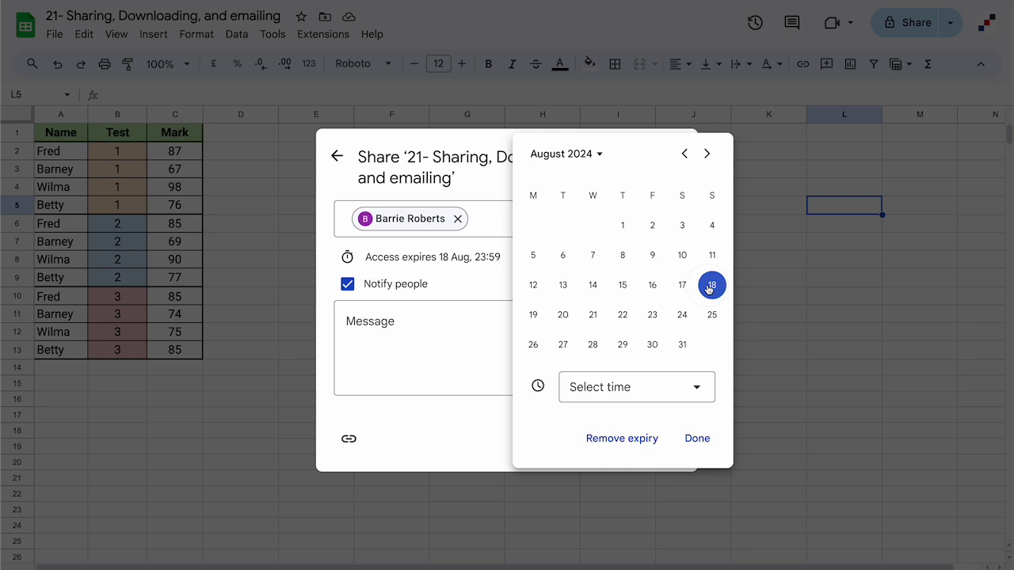
pyautogui.click(666, 386)
pyautogui.click(585, 363)
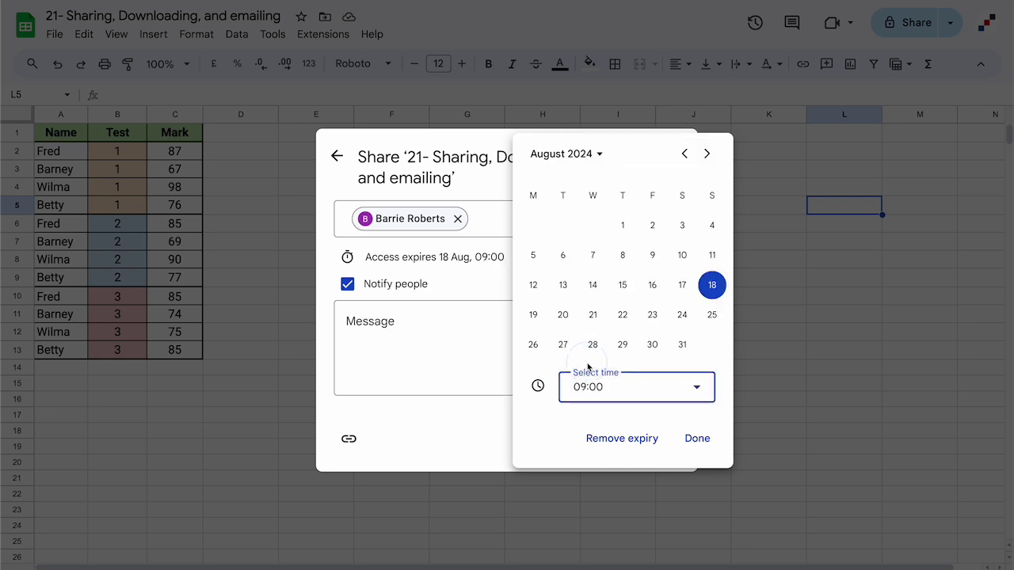
pyautogui.click(697, 439)
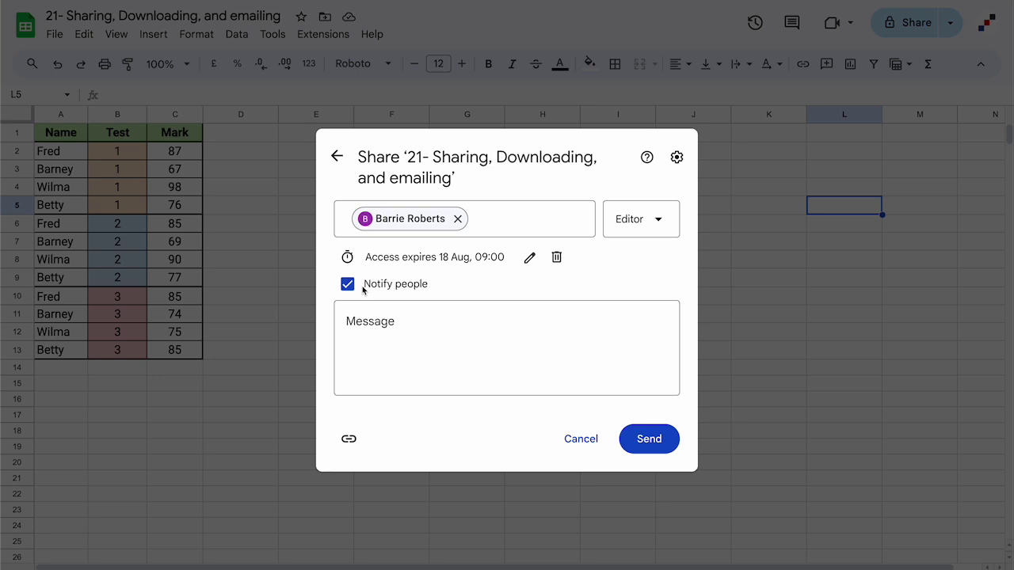
# - Send the invitation with the message 'Here's the file', confirming despite the warning
pyautogui.click(379, 323)
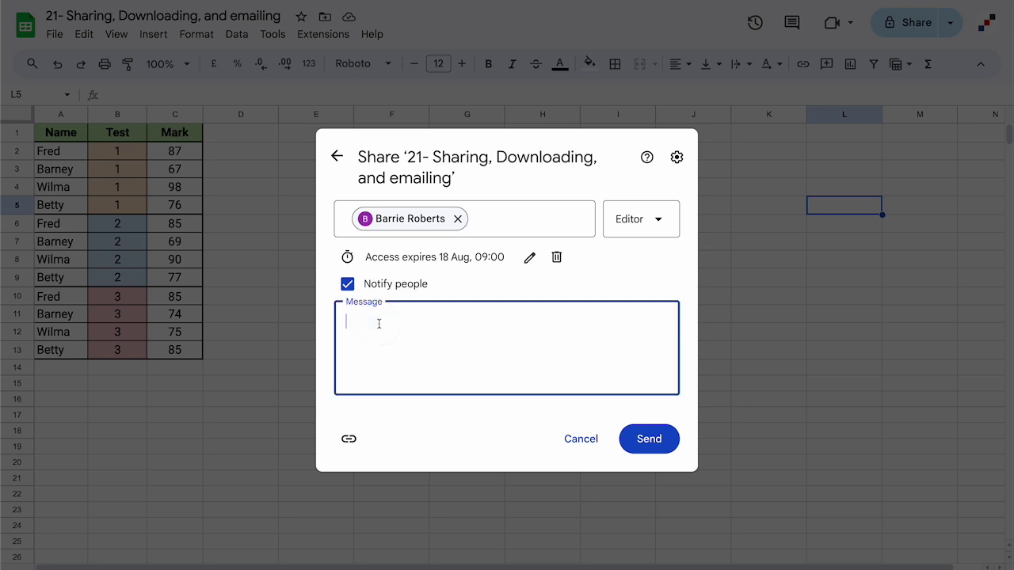
pyautogui.write("Here's the file")
pyautogui.click(648, 443)
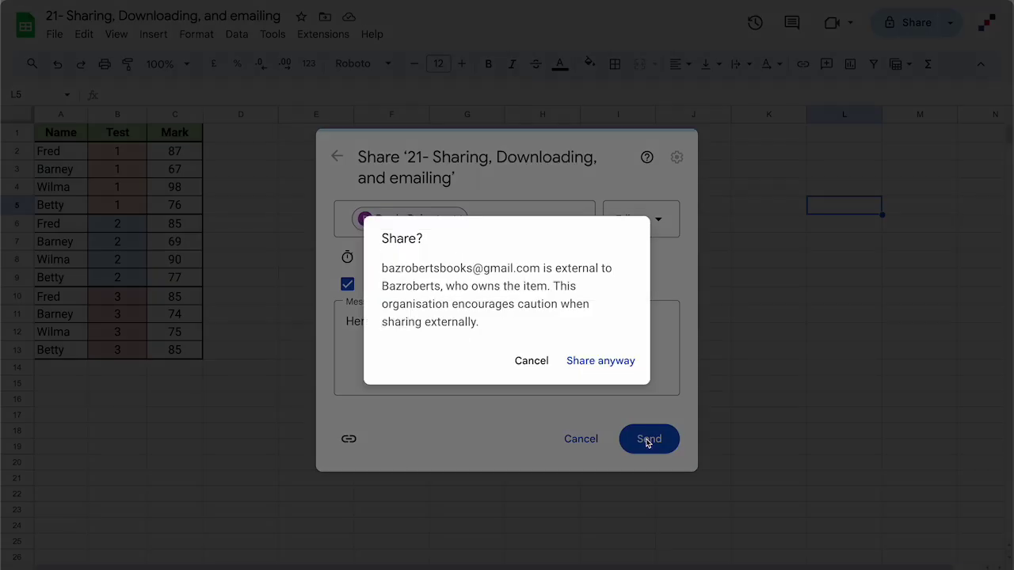
pyautogui.click(604, 361)
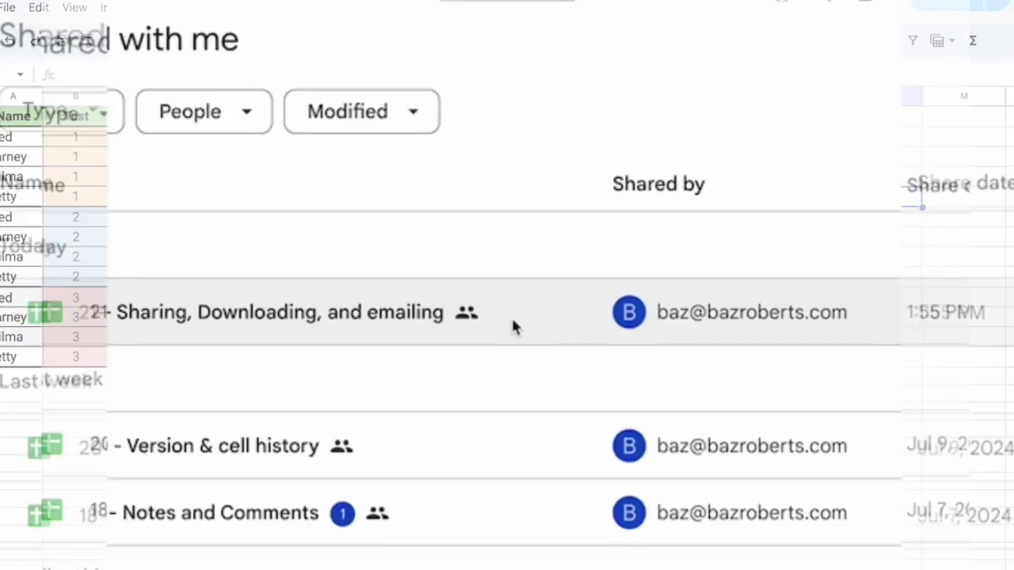
pyautogui.click(507, 315)
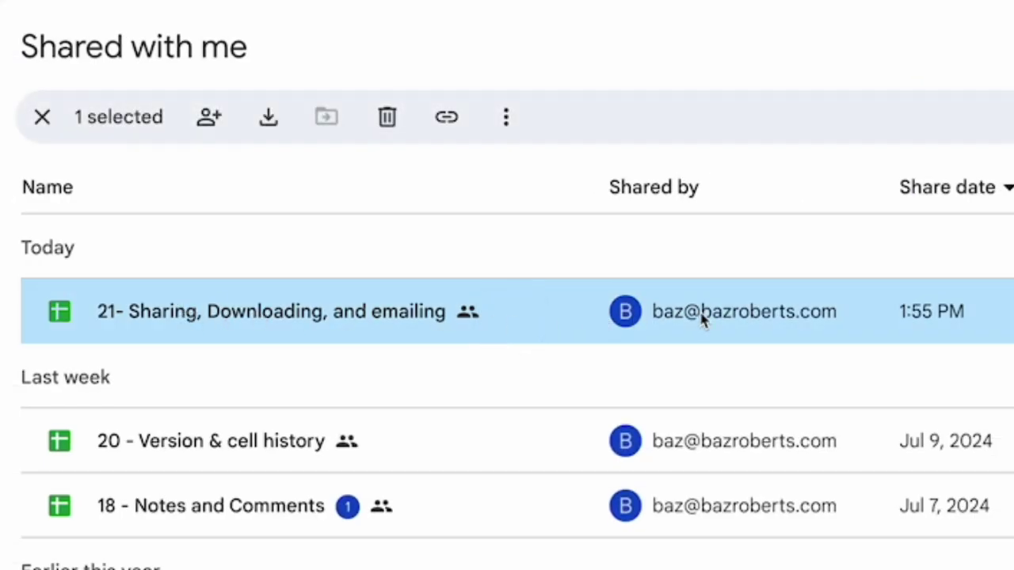
pyautogui.moveTo(713, 331)
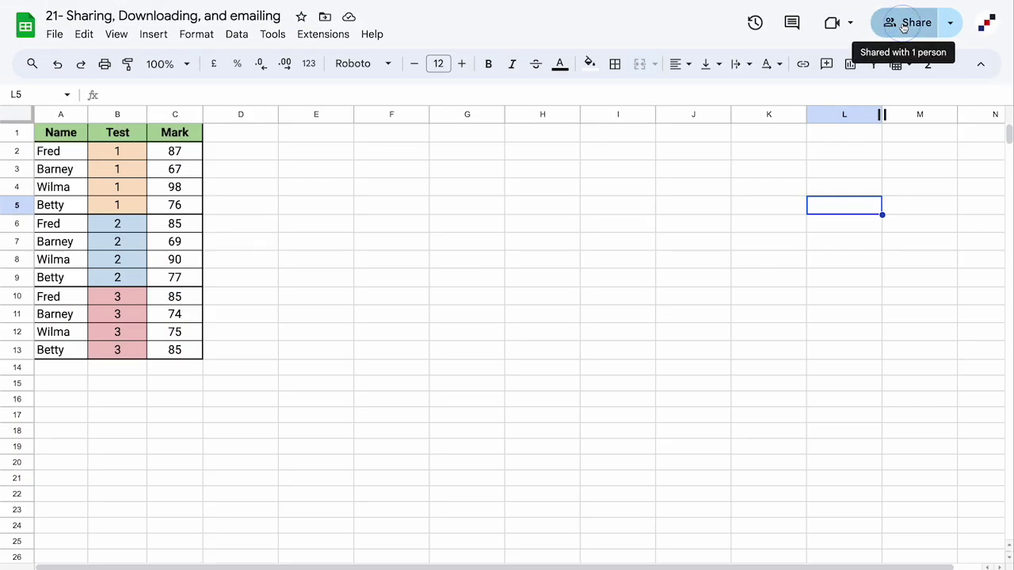
# - Switch General access to Anyone with the link as Viewer, after briefly trying organisation-only access
pyautogui.click(903, 23)
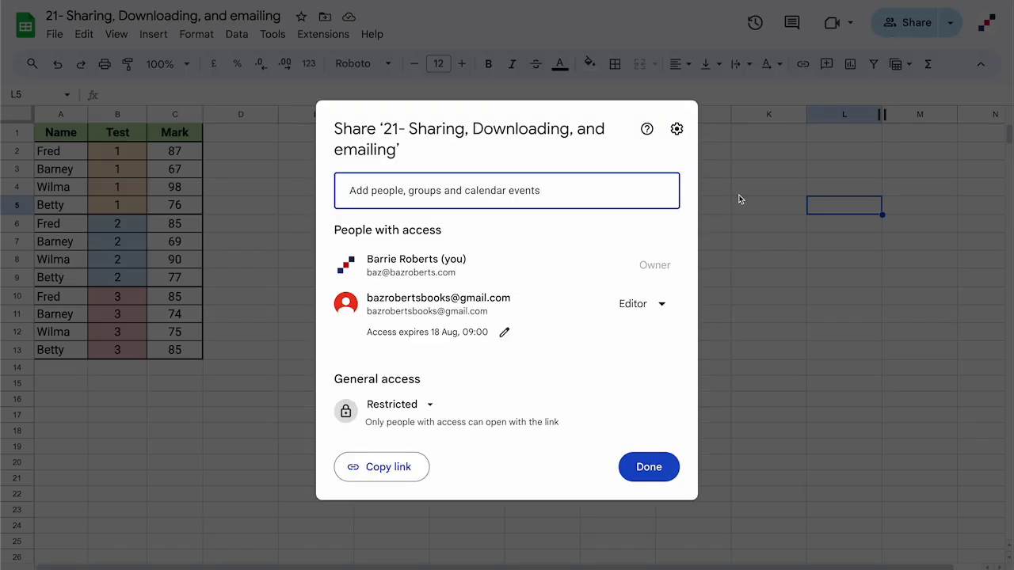
pyautogui.click(657, 306)
pyautogui.click(418, 406)
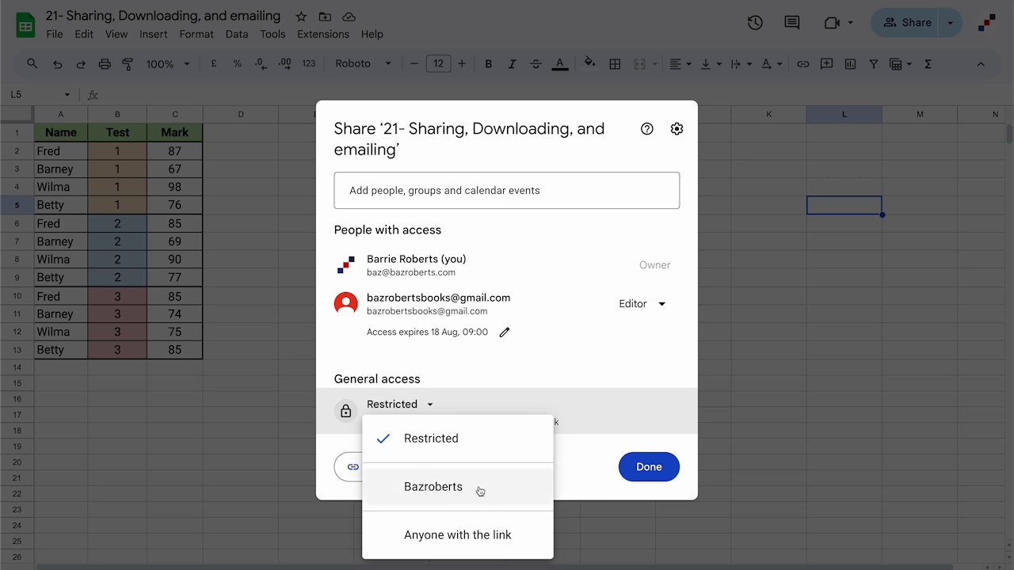
pyautogui.click(503, 536)
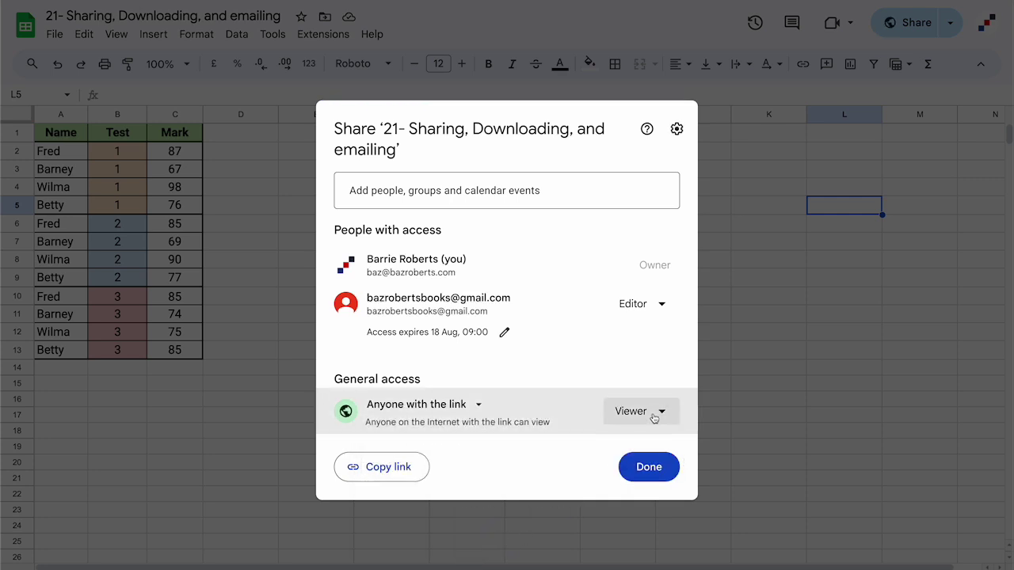
pyautogui.click(657, 408)
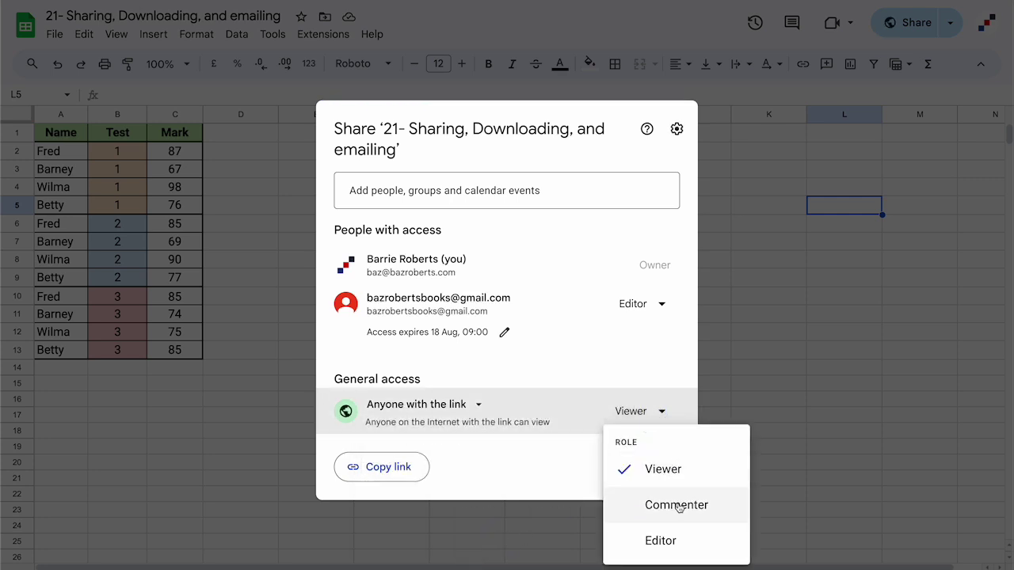
pyautogui.click(466, 406)
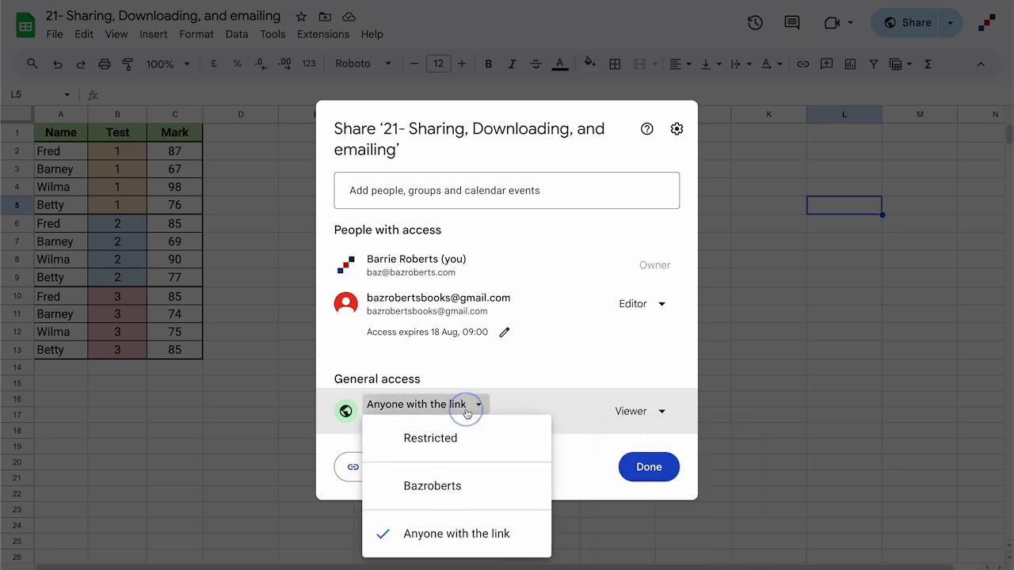
pyautogui.click(456, 491)
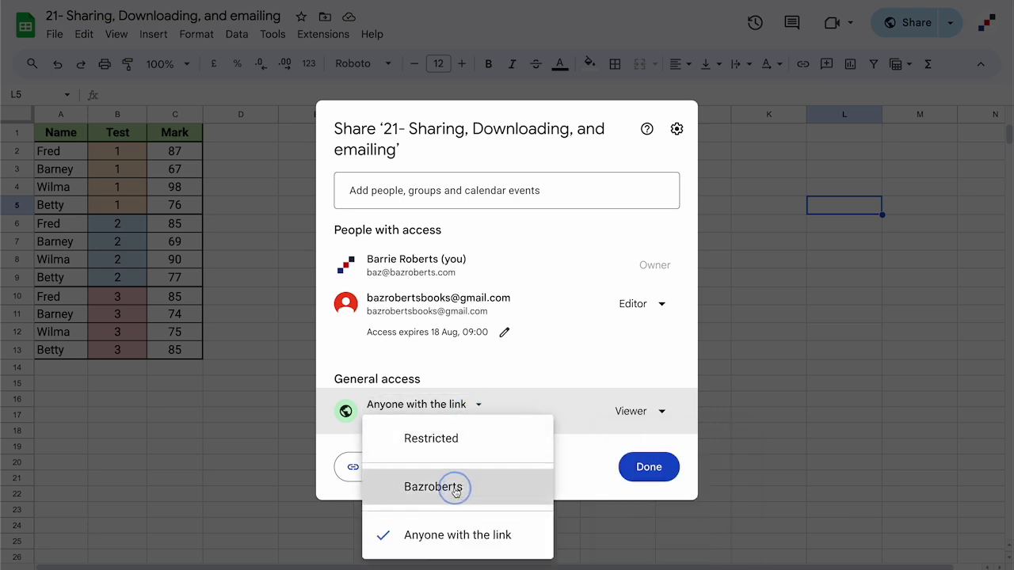
pyautogui.click(658, 417)
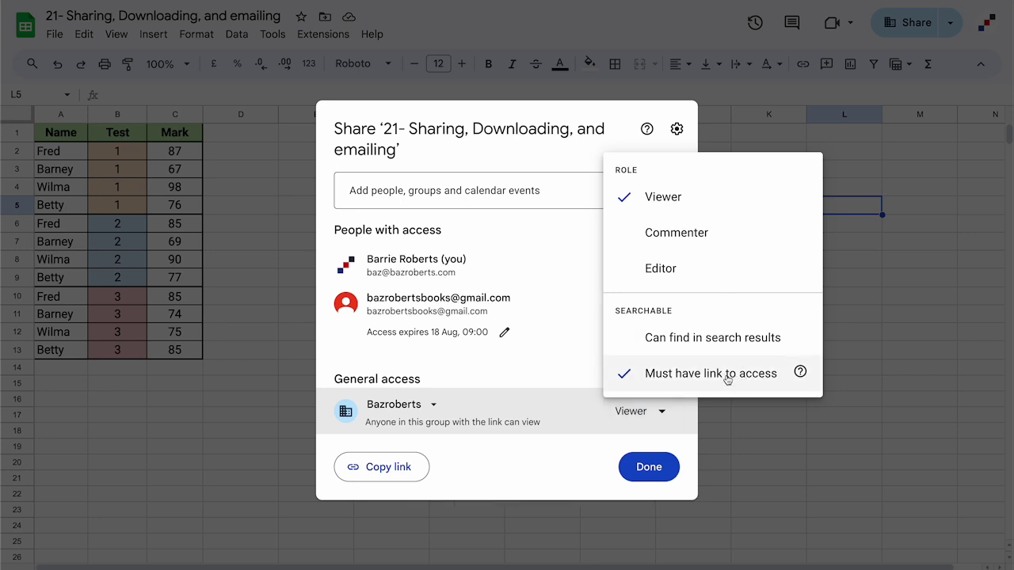
pyautogui.click(419, 405)
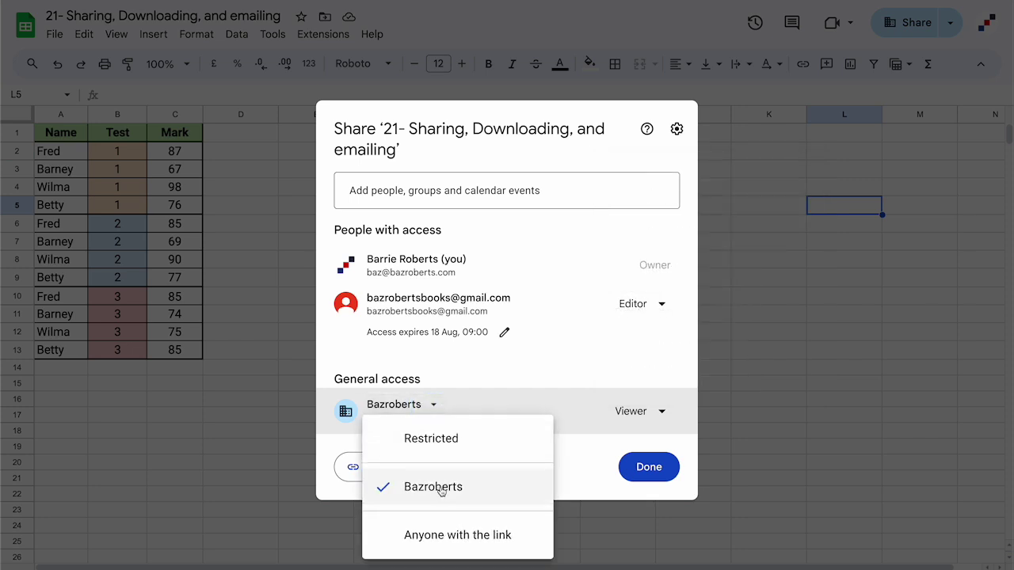
pyautogui.click(437, 542)
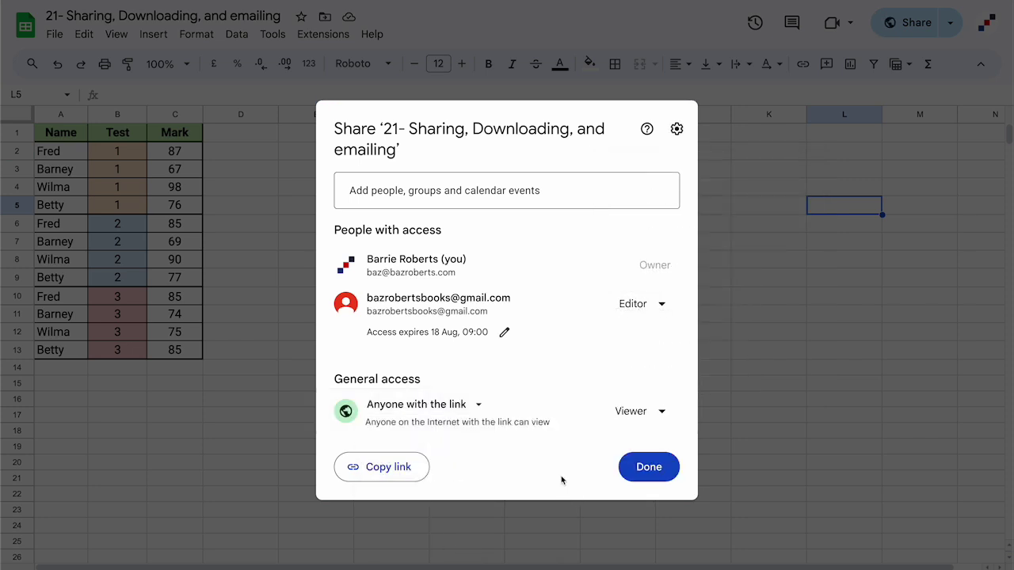
pyautogui.click(649, 468)
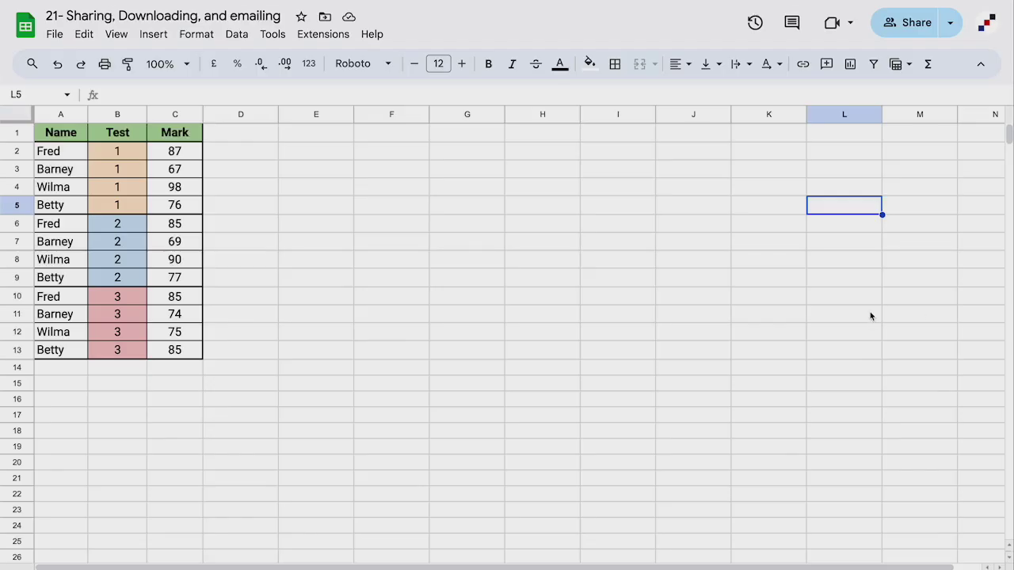
# - Copy the spreadsheet link from the Share dialog, then again via the Share button's Copy link
pyautogui.click(907, 24)
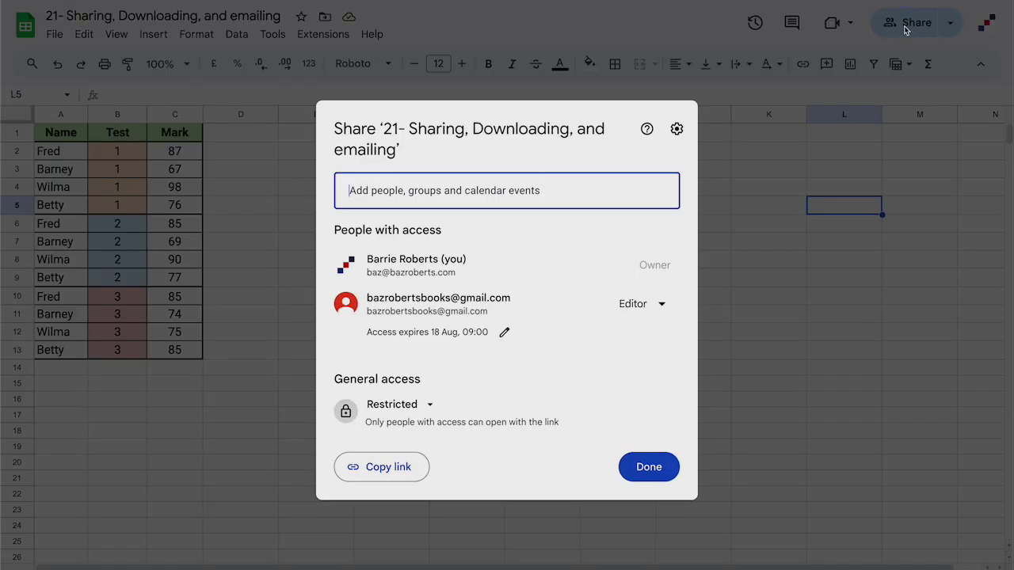
pyautogui.click(378, 473)
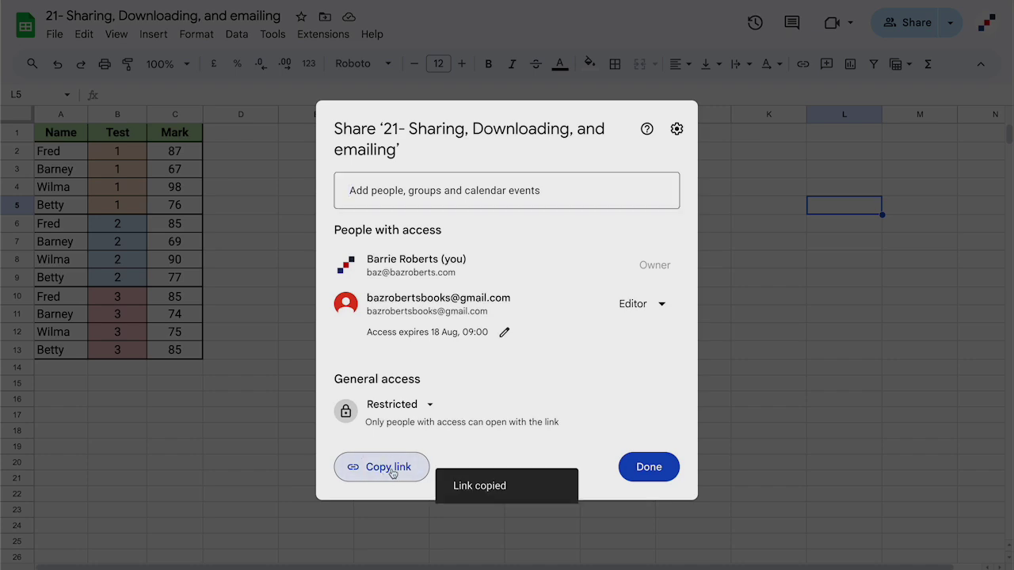
pyautogui.click(658, 467)
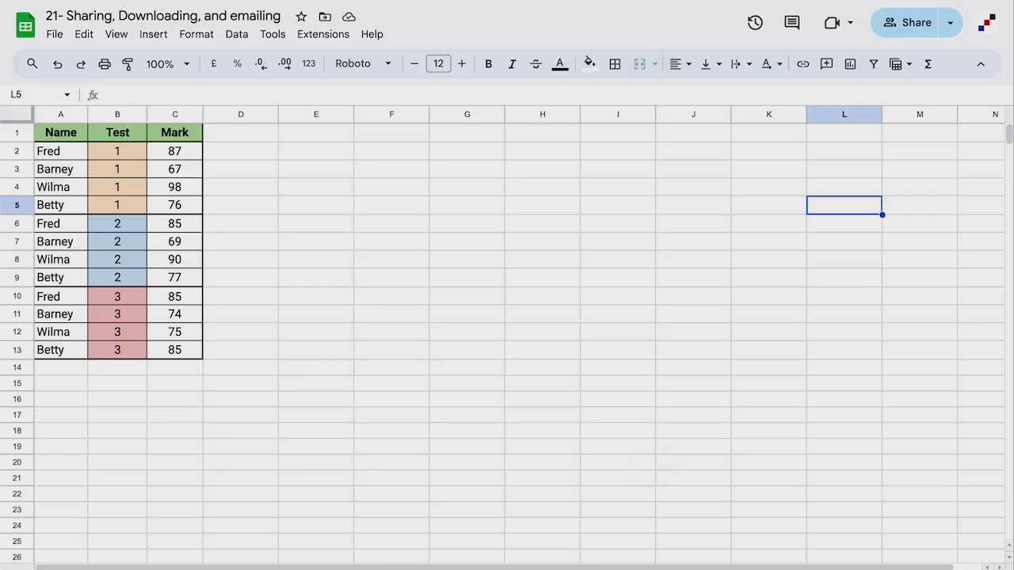
pyautogui.click(947, 30)
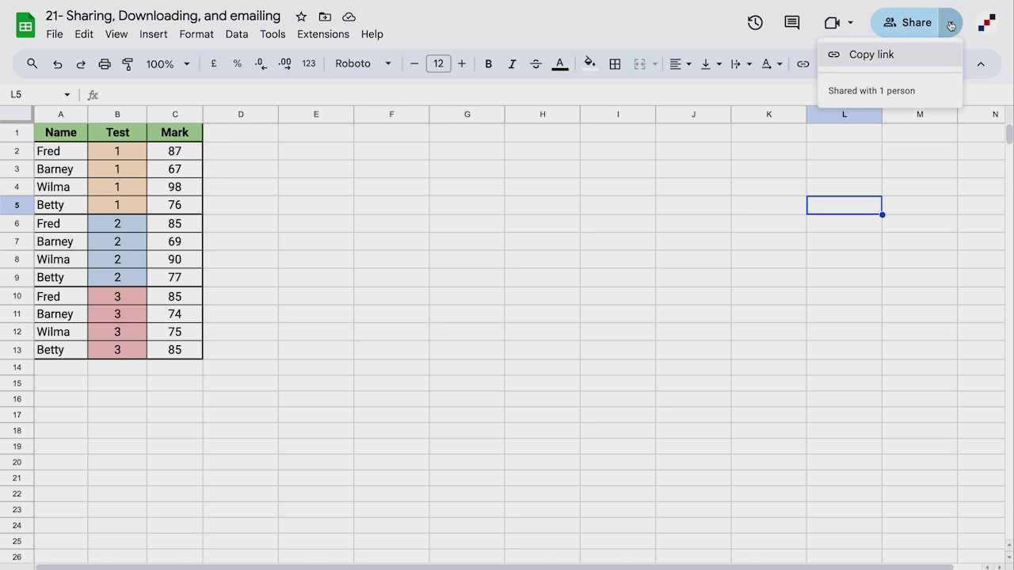
pyautogui.click(895, 58)
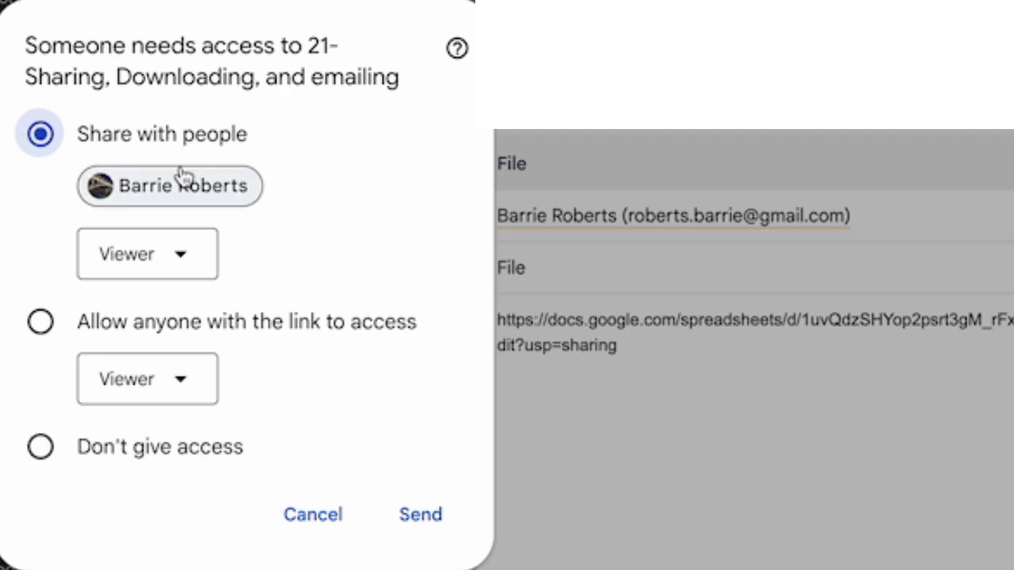
# - Reply to the access request allowing anyone with the link to view, keeping the Viewer role
pyautogui.click(169, 266)
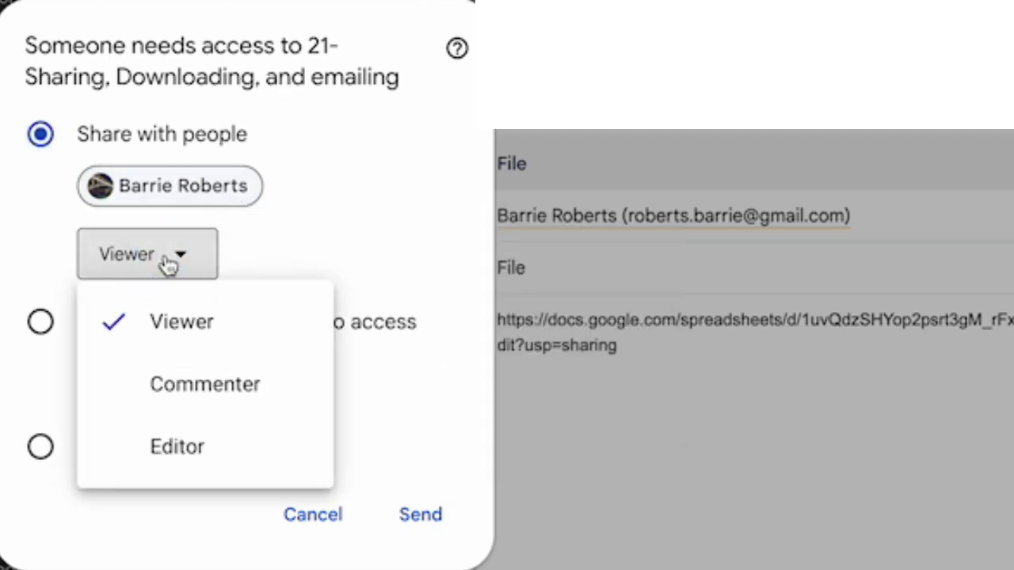
pyautogui.click(168, 261)
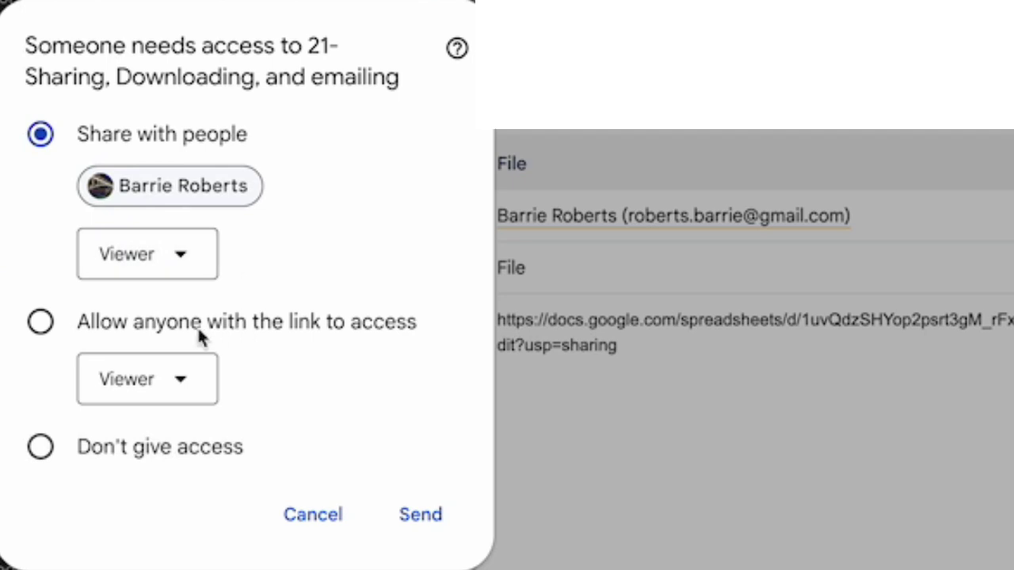
pyautogui.click(181, 387)
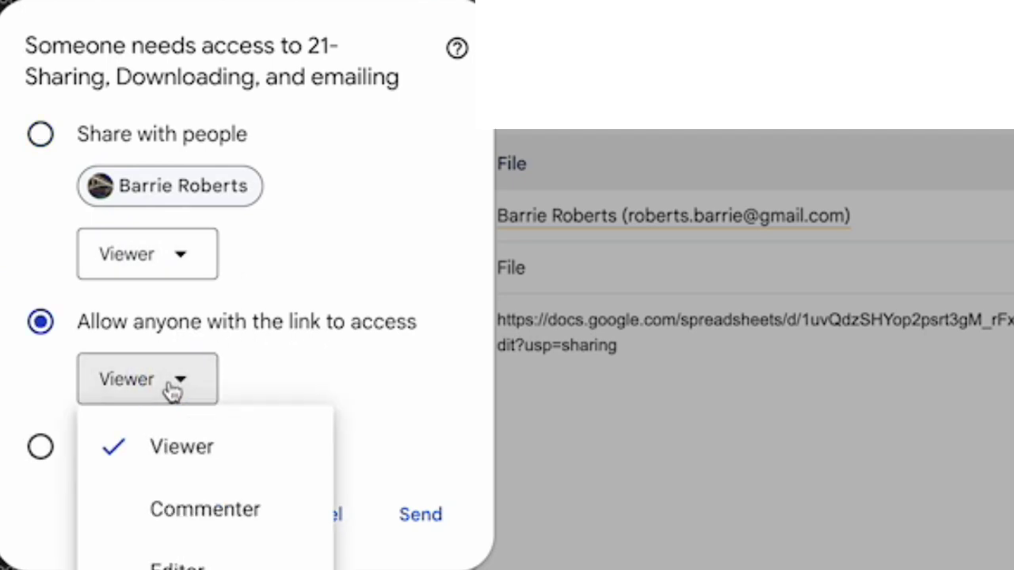
pyautogui.click(175, 389)
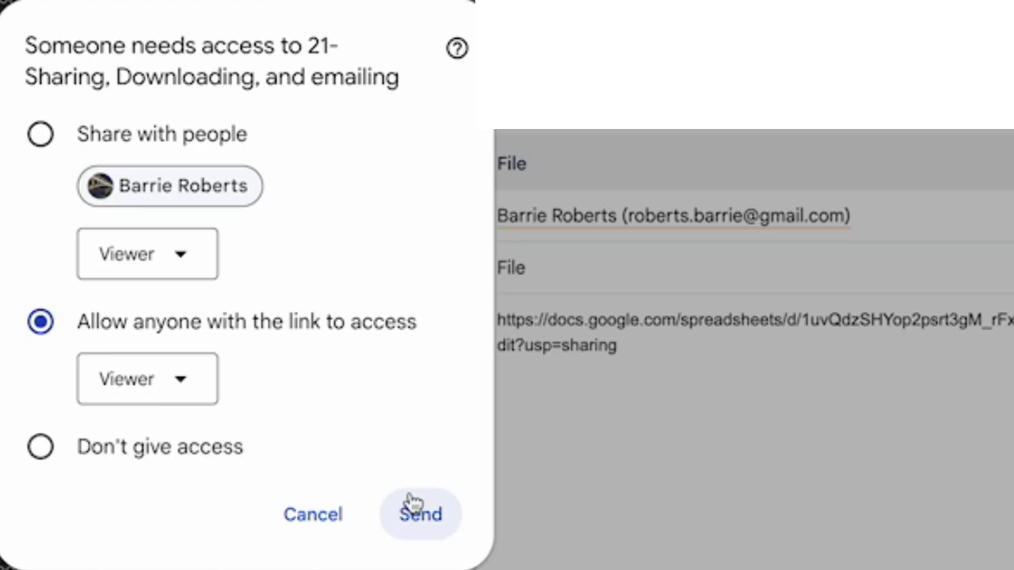
pyautogui.click(417, 526)
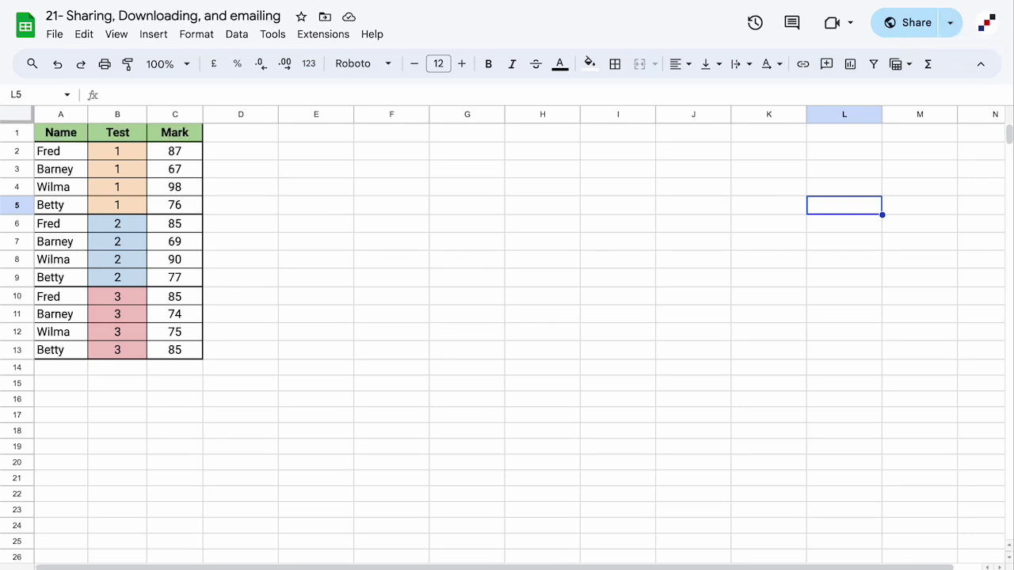
# - Download the marks spreadsheet via File > Download as Microsoft Excel (.xlsx)
pyautogui.click(54, 34)
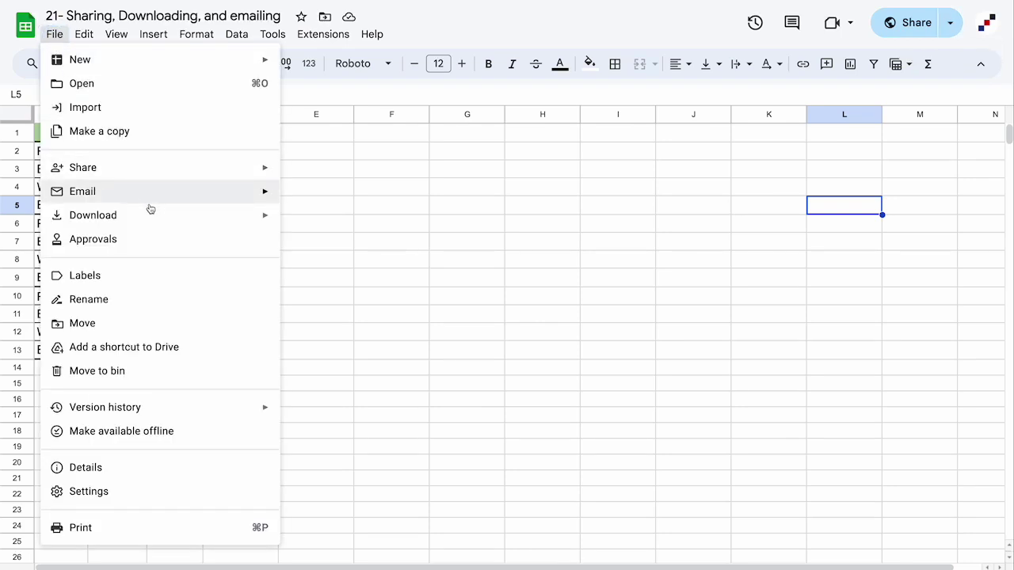
pyautogui.moveTo(151, 216)
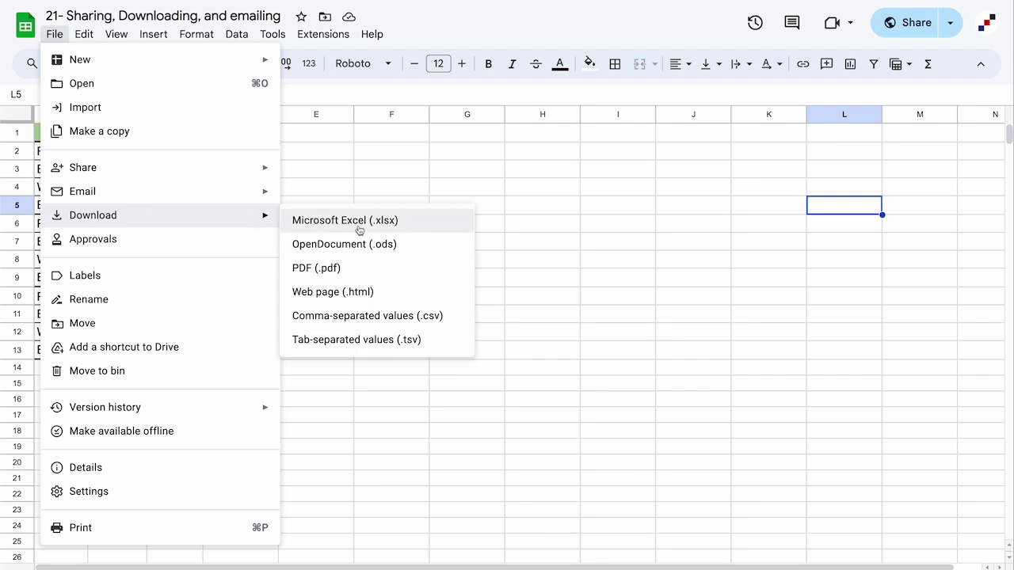
pyautogui.click(401, 216)
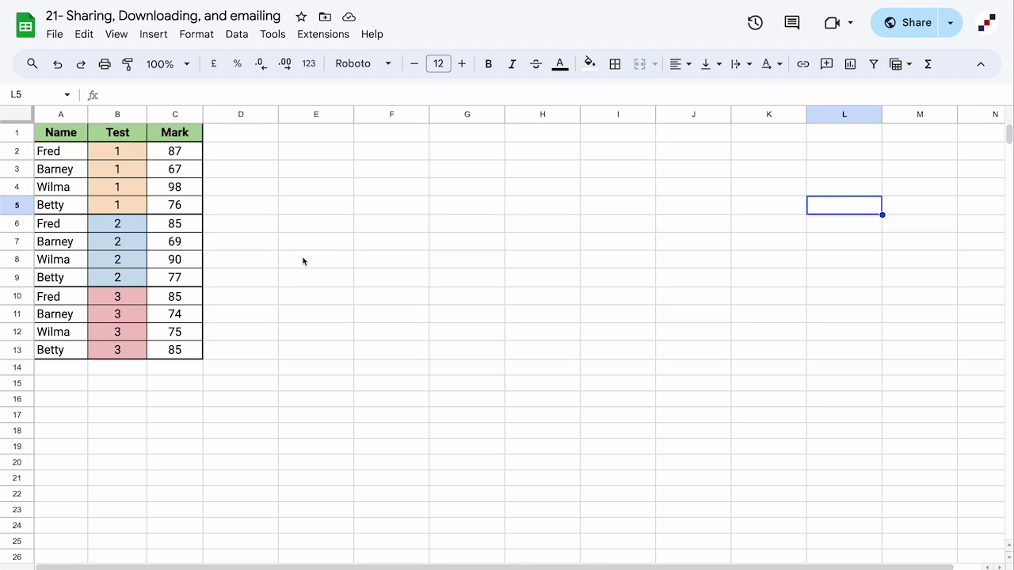
# - Email the file as a PDF attachment to the pasted contact with the message 'Here's the file'
pyautogui.click(55, 36)
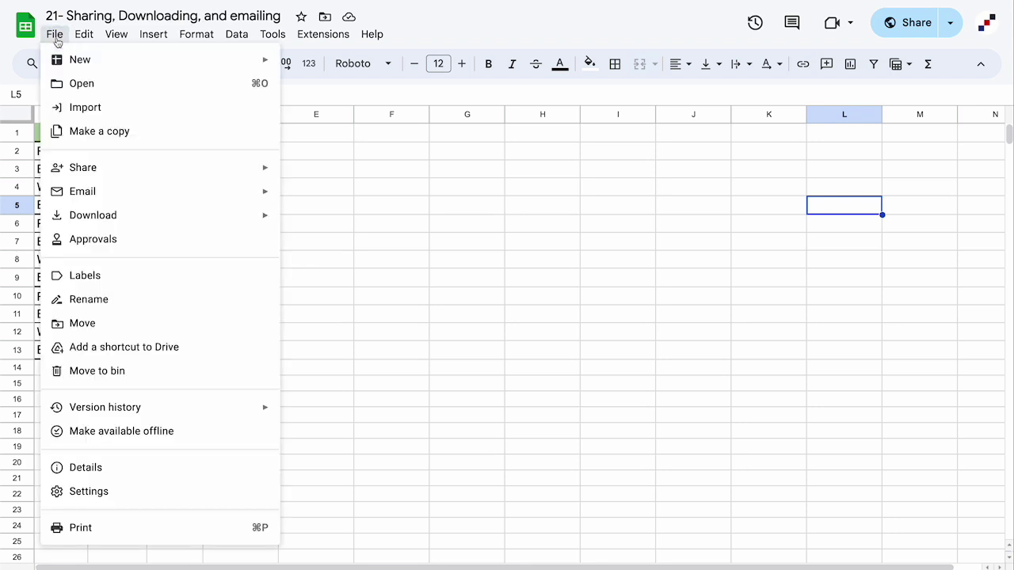
pyautogui.moveTo(179, 192)
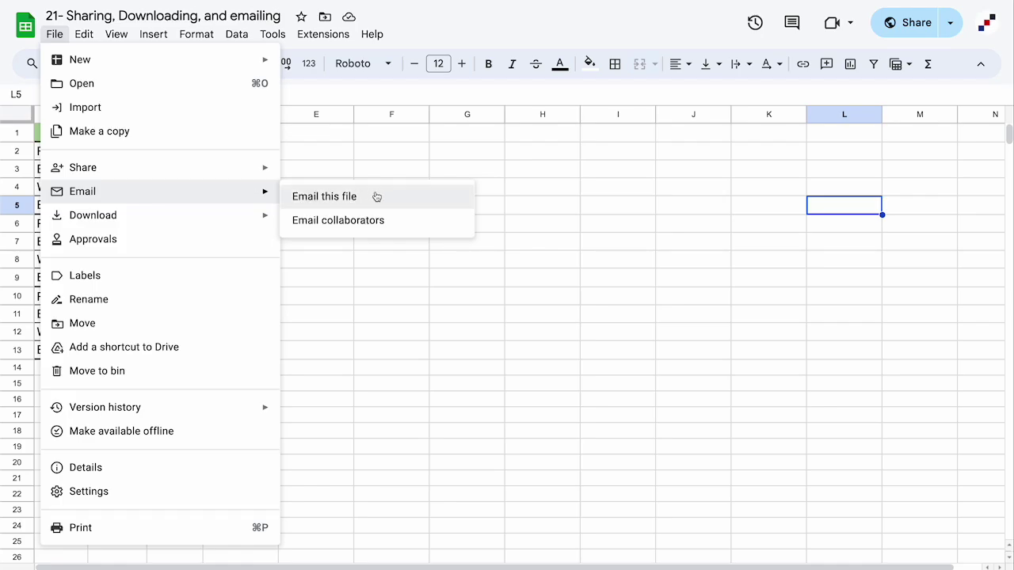
pyautogui.click(377, 197)
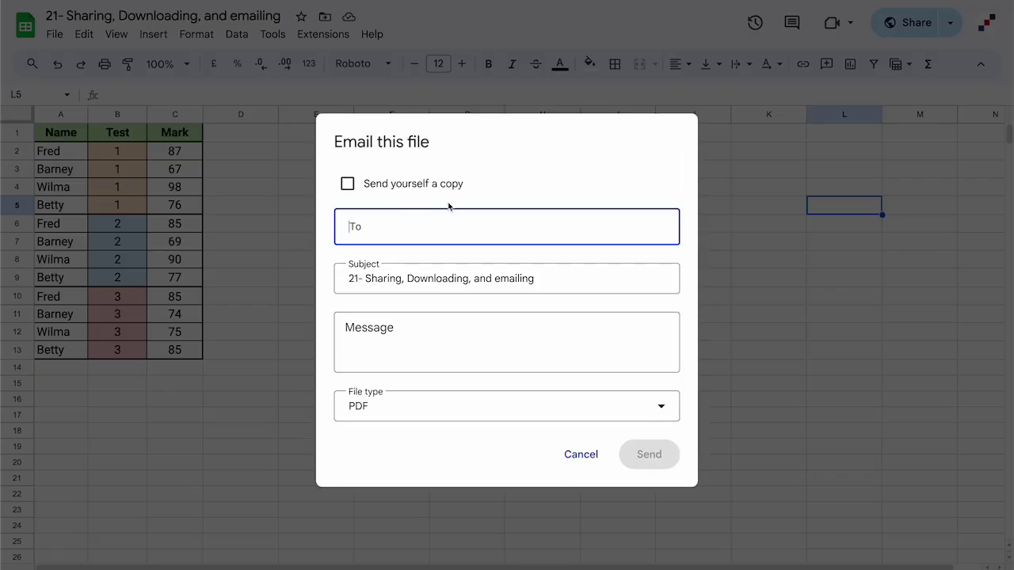
pyautogui.hotkey('ctrl', 'v')
pyautogui.click(453, 344)
pyautogui.write('Here')
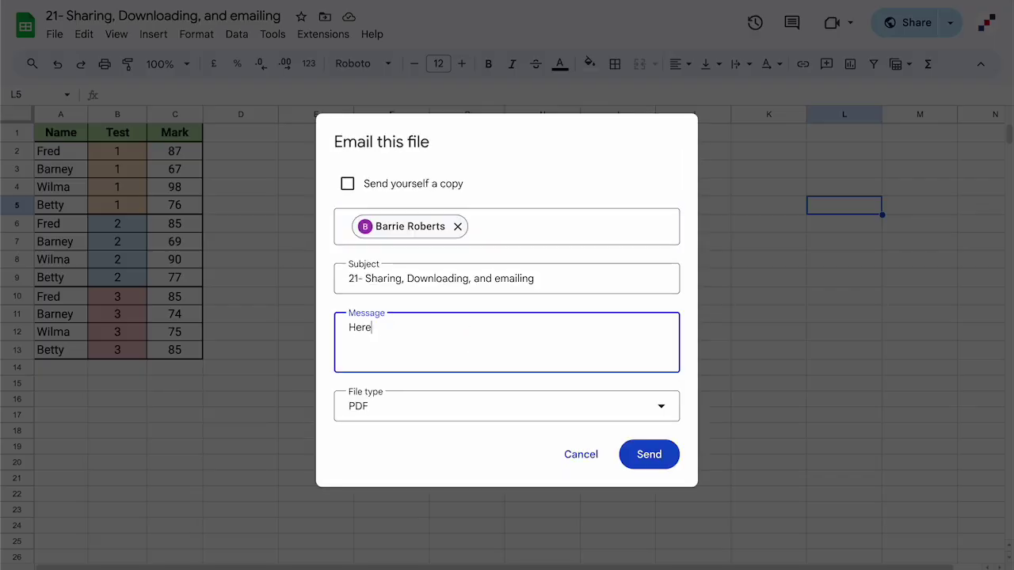
pyautogui.write("'s the file")
pyautogui.click(460, 414)
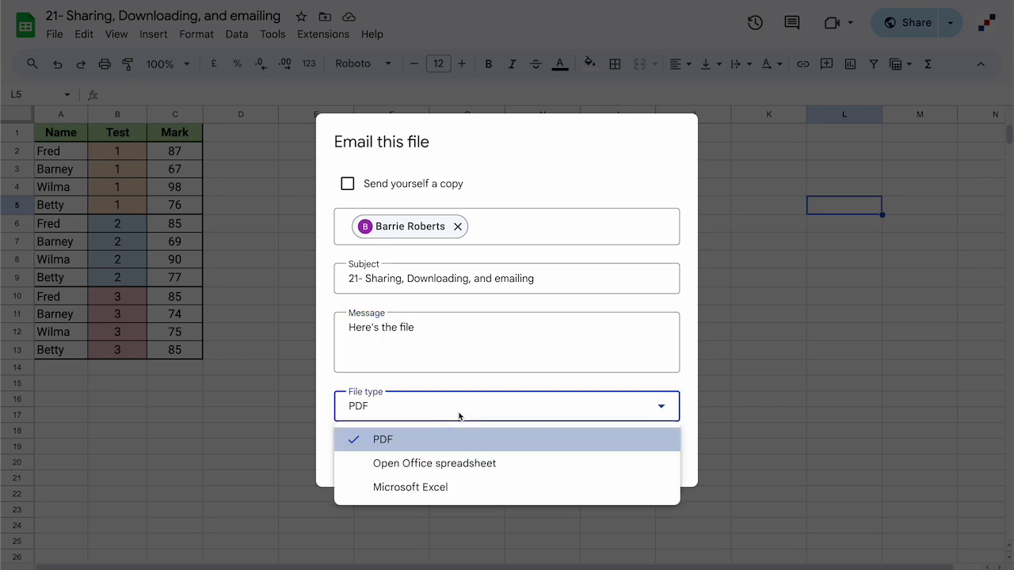
pyautogui.click(471, 443)
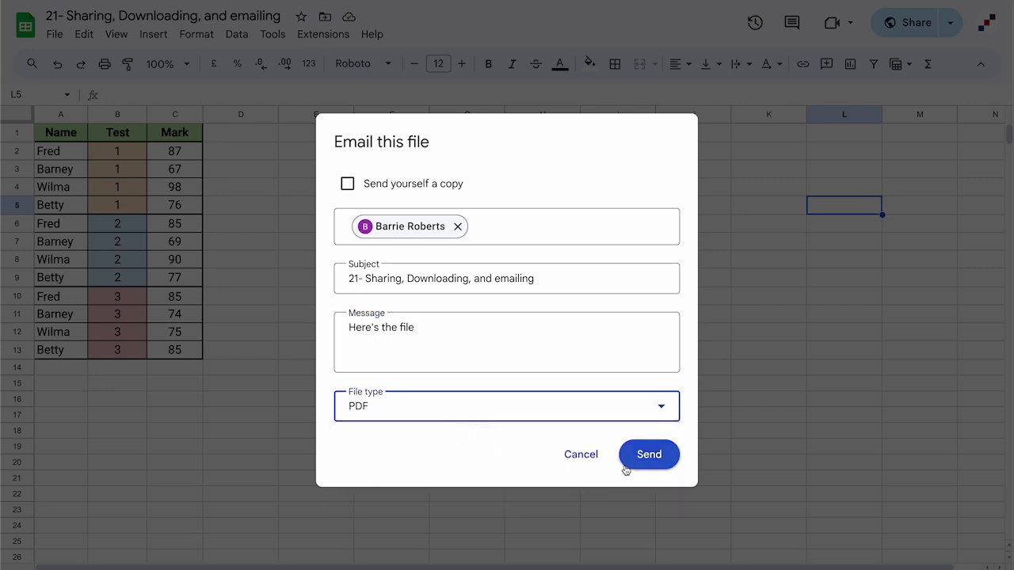
pyautogui.click(650, 457)
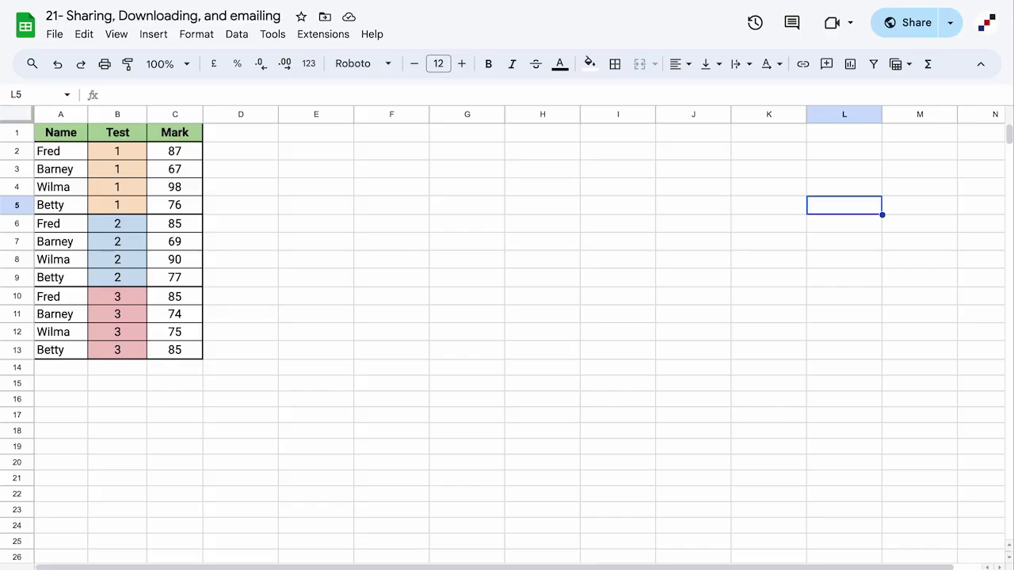
# - Use Email collaborators to send the file's editor the message 'Here's the file'
pyautogui.click(54, 35)
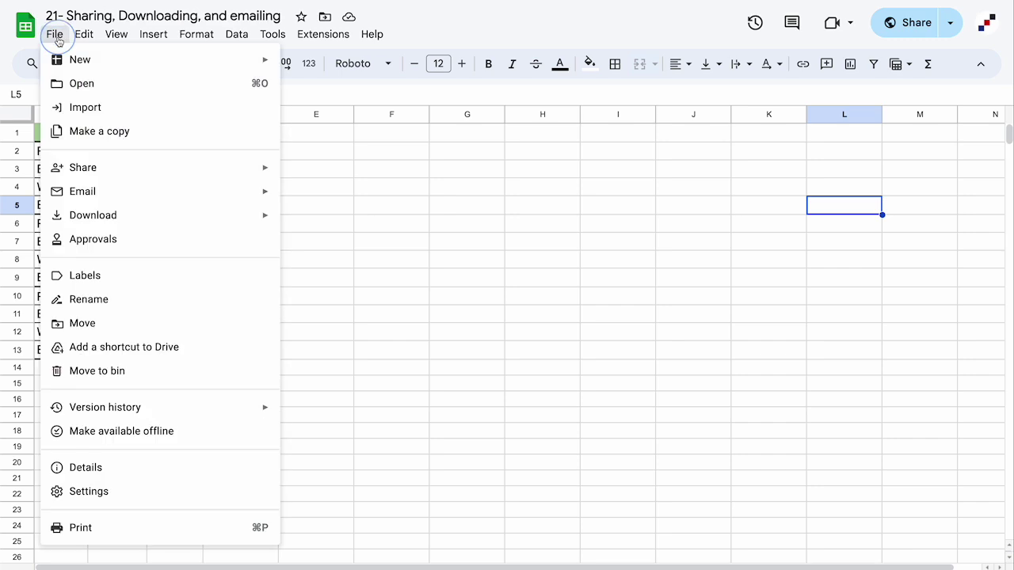
pyautogui.moveTo(151, 197)
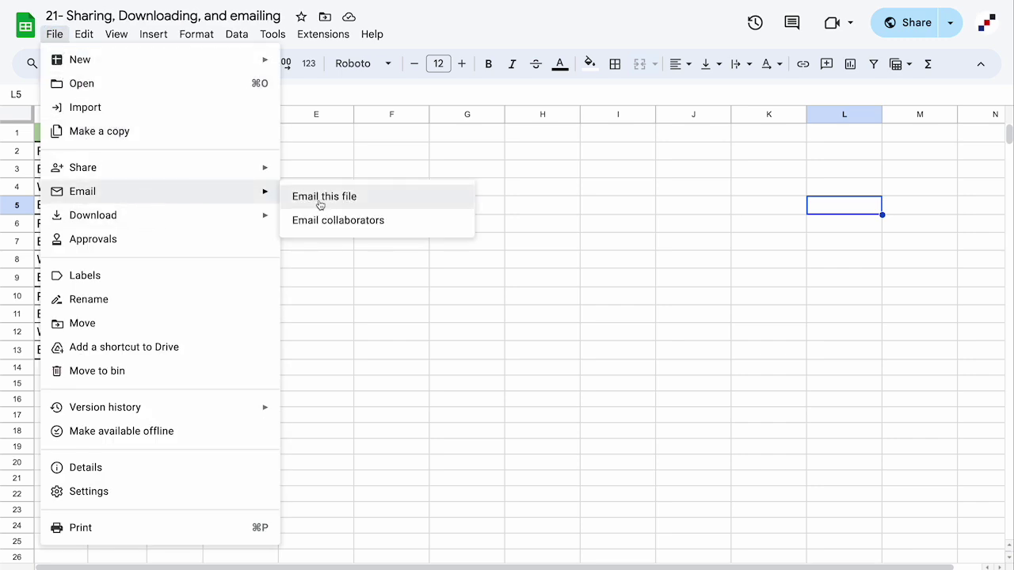
pyautogui.click(340, 221)
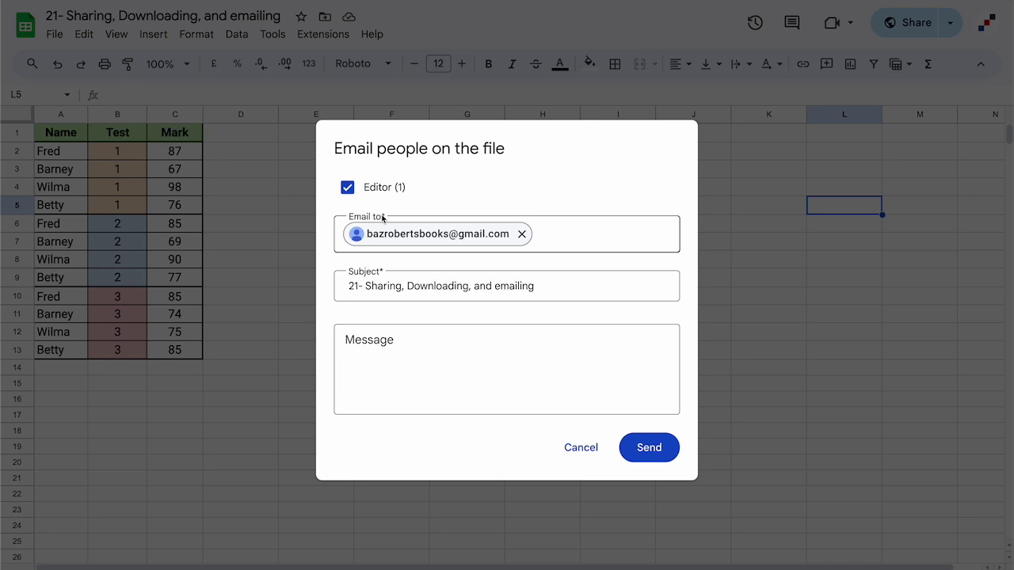
pyautogui.click(347, 188)
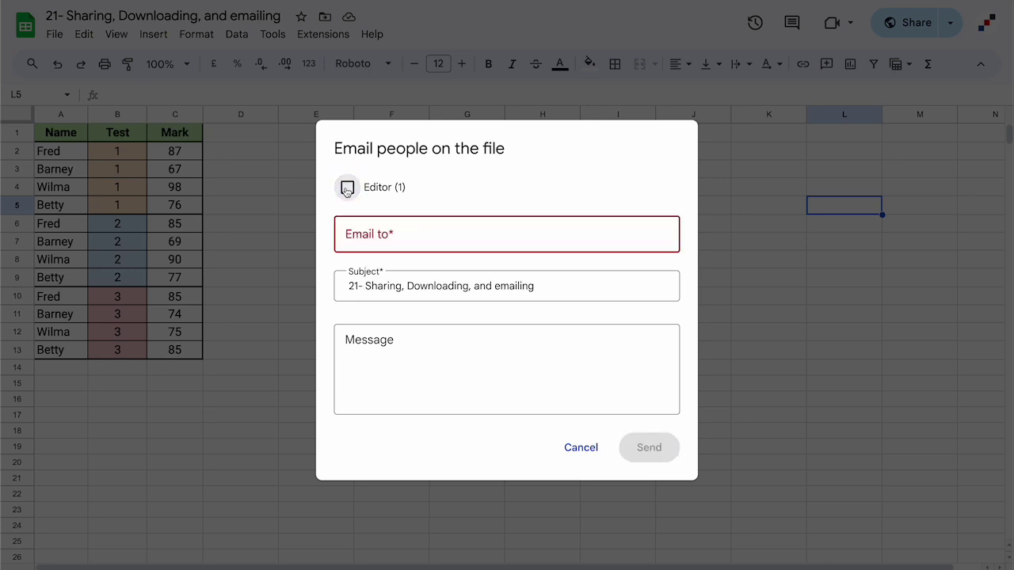
pyautogui.click(347, 187)
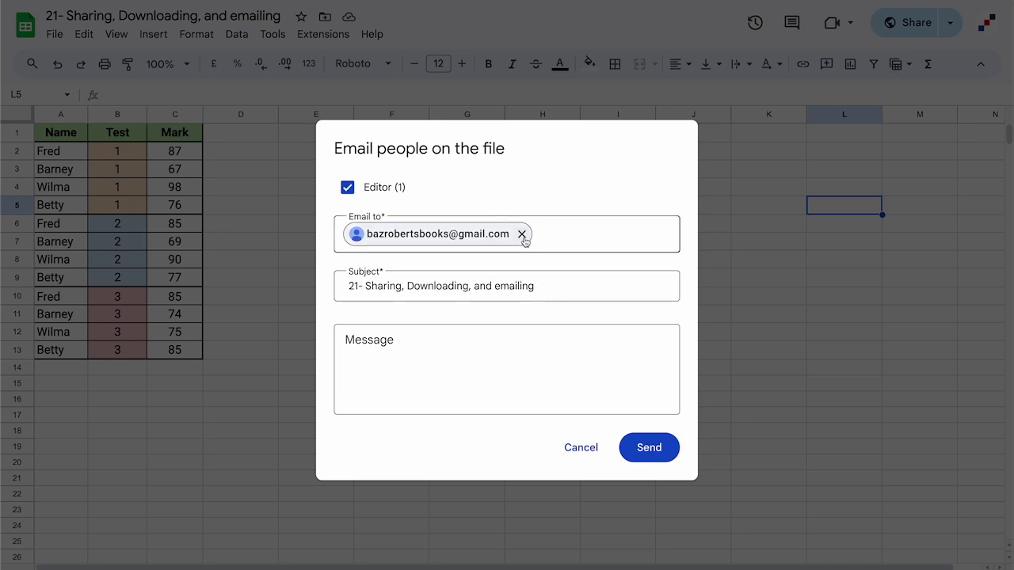
pyautogui.moveTo(519, 235)
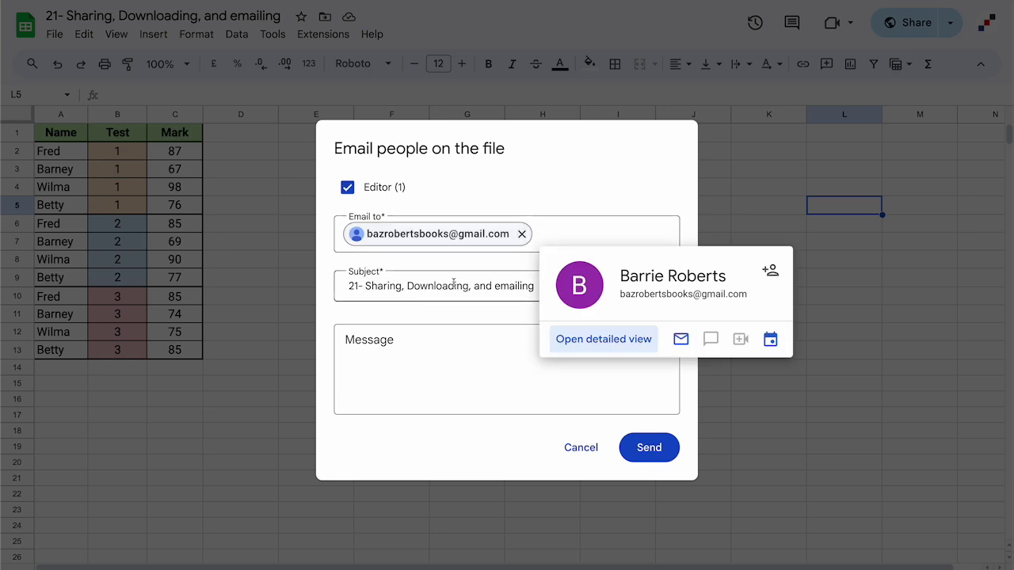
pyautogui.click(442, 348)
pyautogui.write('Her')
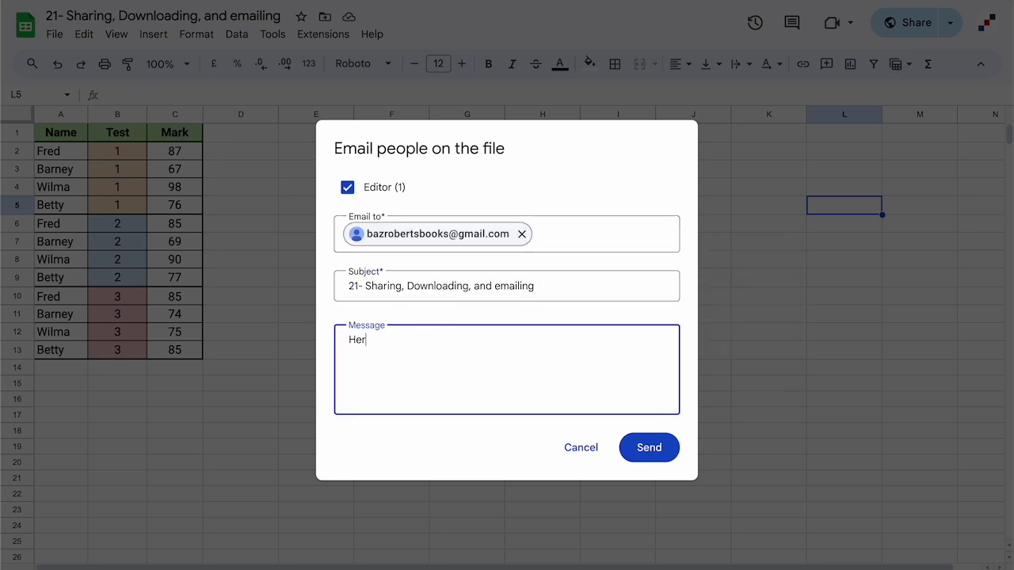
pyautogui.write("e's the file")
pyautogui.click(654, 451)
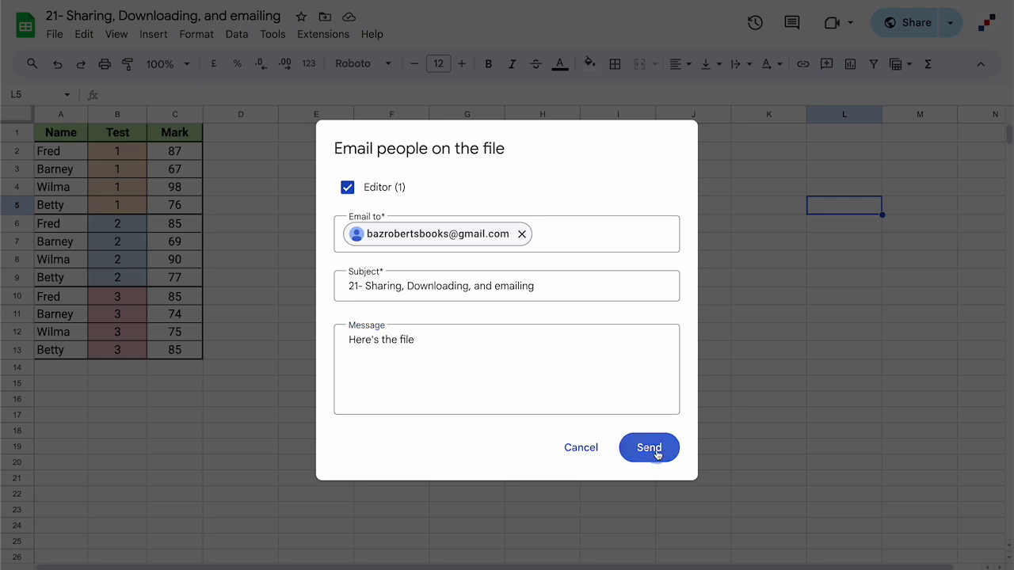